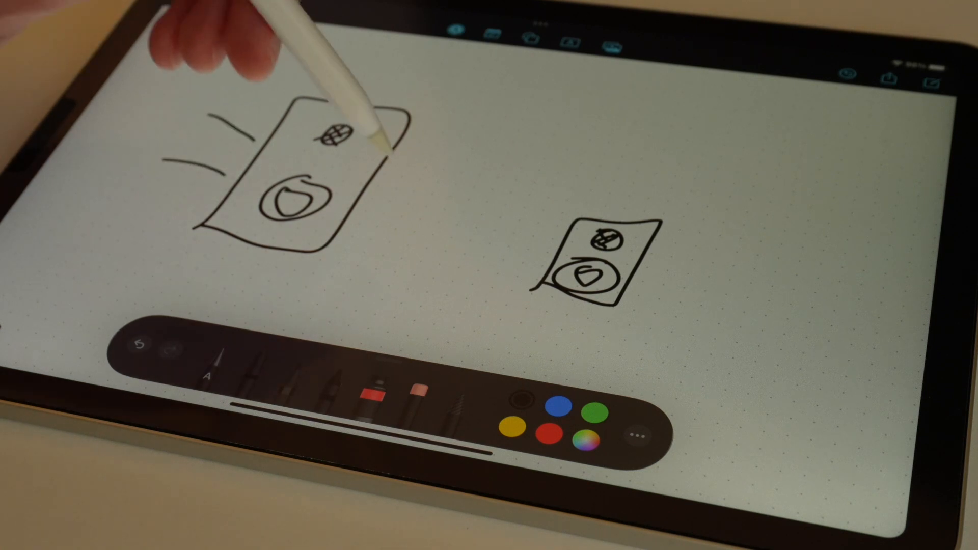
left_click_drag(655, 258, 687, 262)
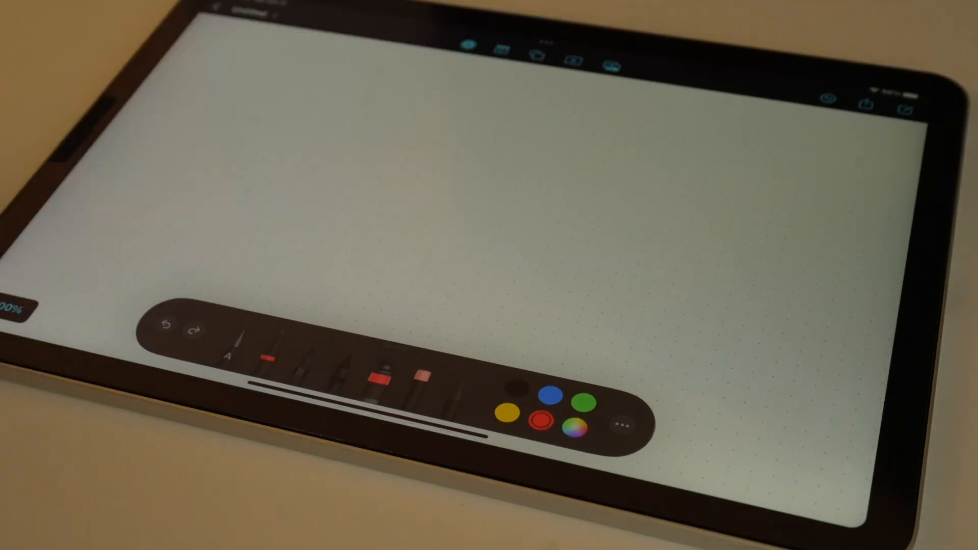
left_click_drag(338, 131, 403, 244)
left_click_drag(410, 145, 410, 247)
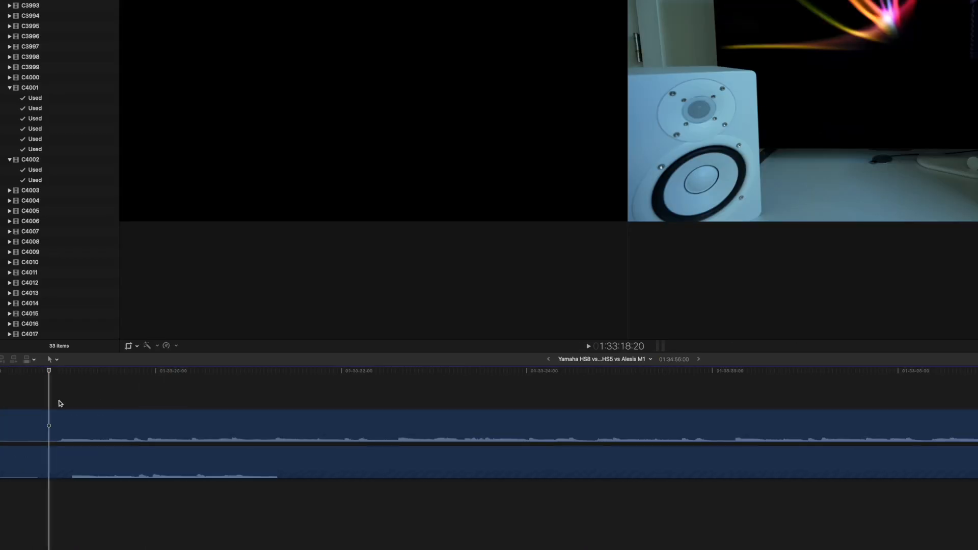
- Nudge the upper C4002 clip forward one frame to line up its audio waveform with the C4001 clip beneath
left_click(70, 425)
key("super+equal")
key("super+equal")
key("super+equal")
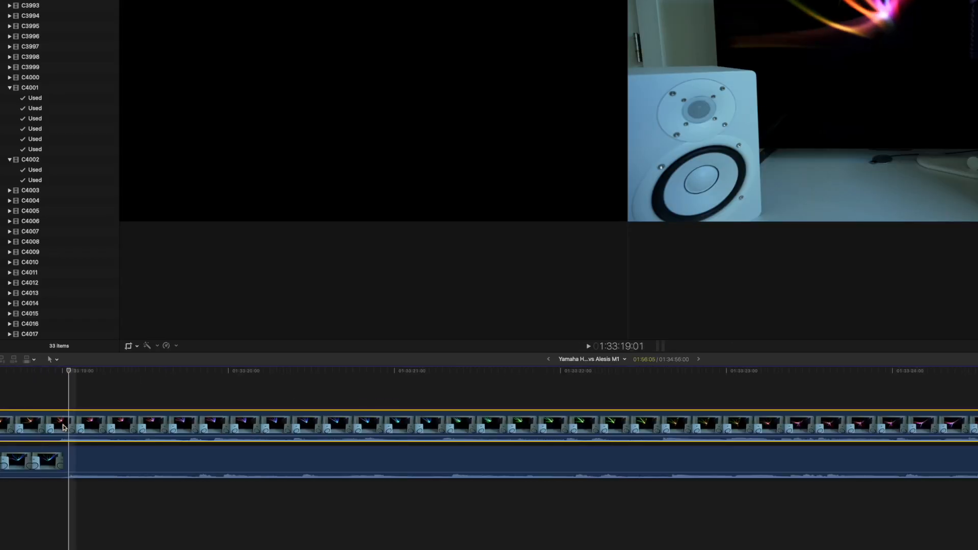
scroll(242, 427, "right", 10)
key("period")
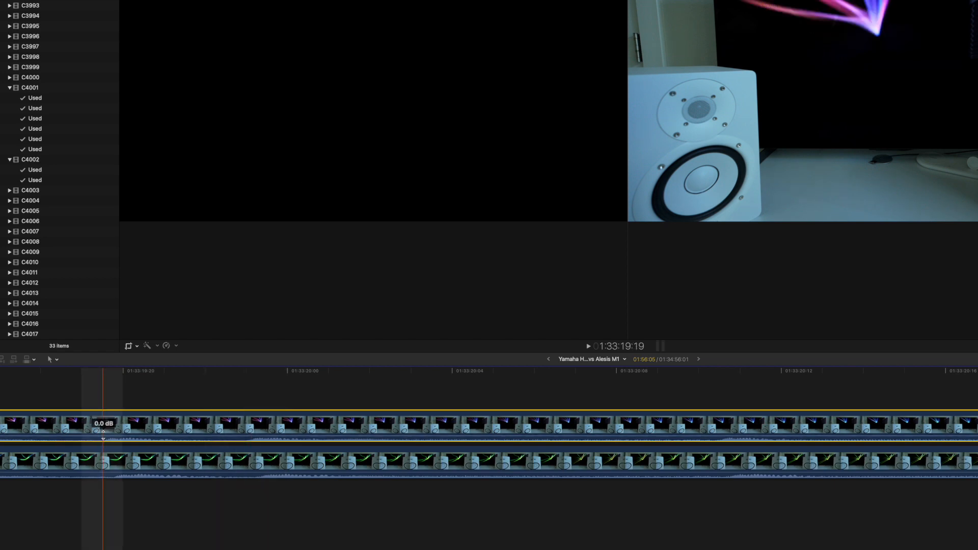
- Split both the C4002 clip and the C4001 clip beneath it at 1:33:19:19
left_click(61, 397)
left_click(103, 399)
left_click(104, 428)
key("super+b")
left_click(103, 456)
key("super+b")
- Split both stacked clips 11 frames after the first cut and disable the C4002 segment between the cuts
left_click(546, 393)
left_click(465, 461)
key("super+b")
left_click(467, 431)
key("super+b")
key("v")
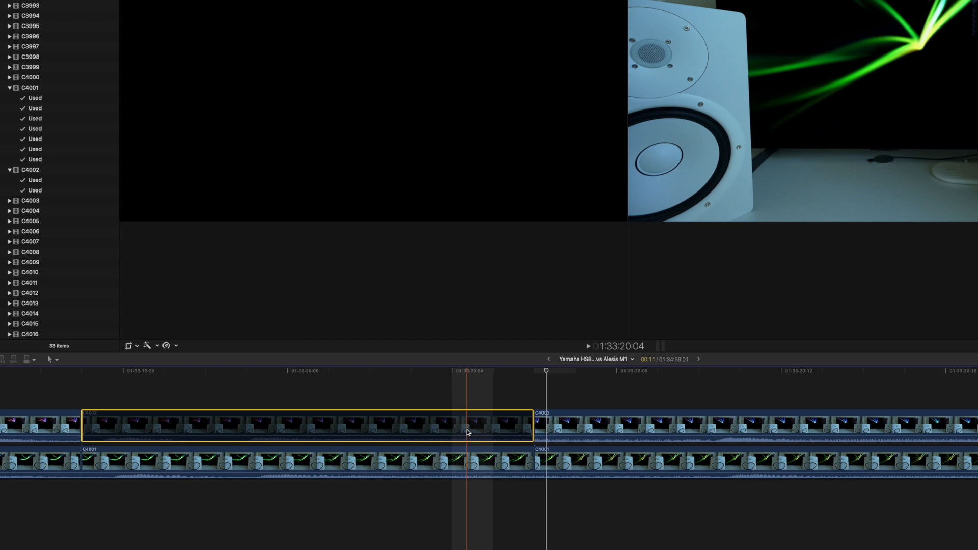
- Split both stacked clips again 7 frames after the second cut and disable the C4001 segment between those cuts
left_click(844, 393)
left_click(850, 436)
key("super+b")
left_click(844, 460)
key("super+b")
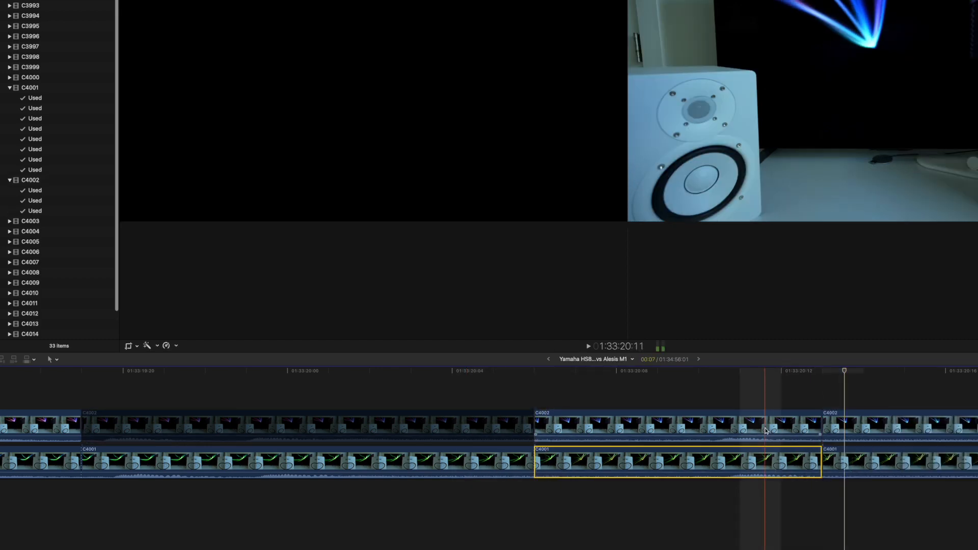
left_click(765, 431)
left_click(683, 472)
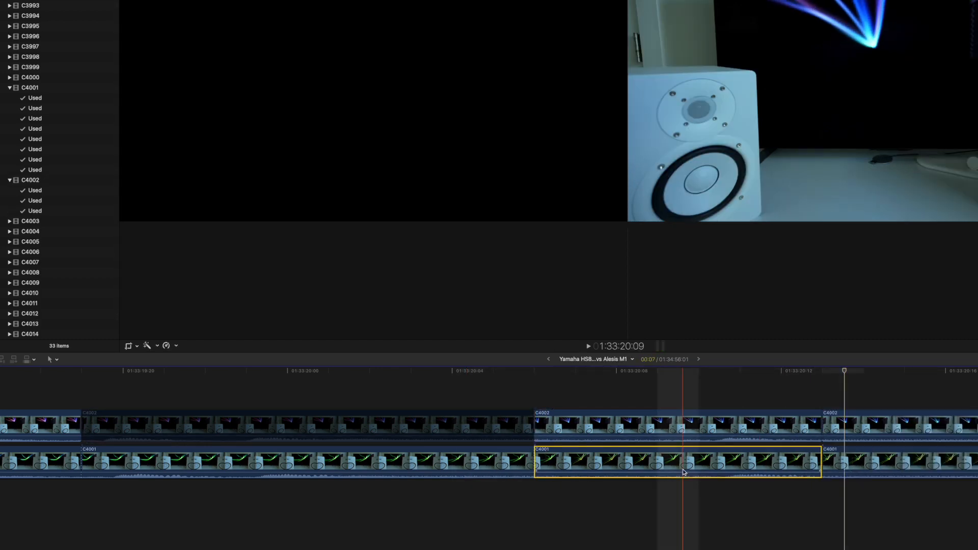
key("v")
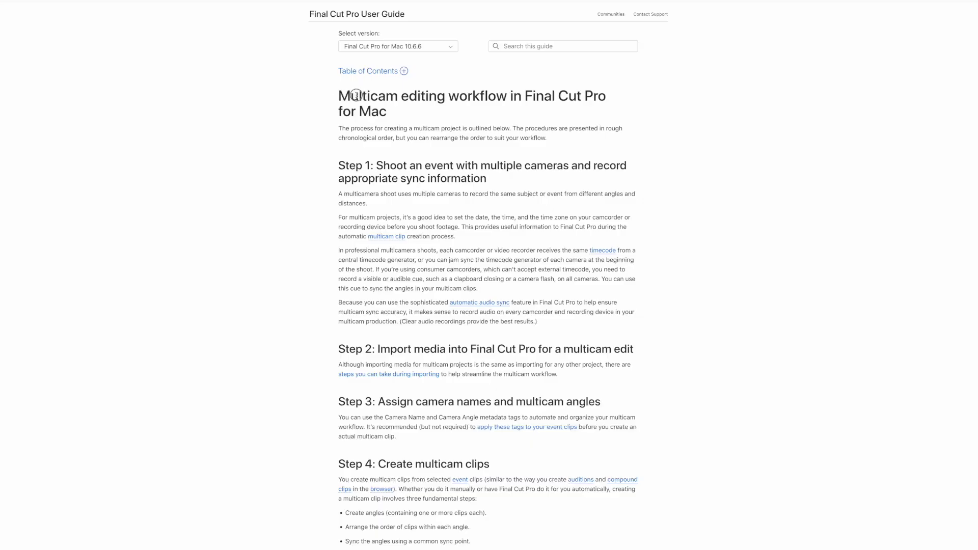
left_click_drag(356, 96, 590, 107)
left_click(636, 124)
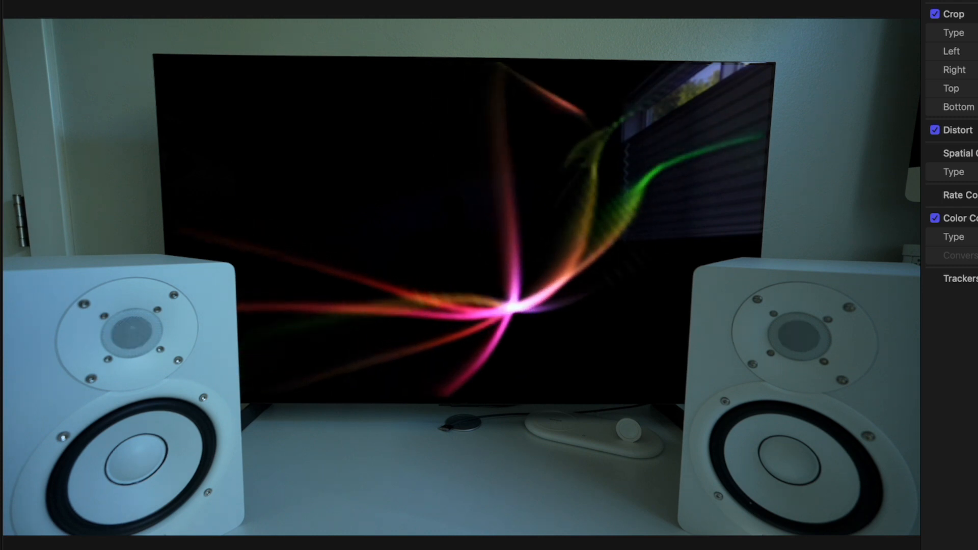
double_click(342, 357)
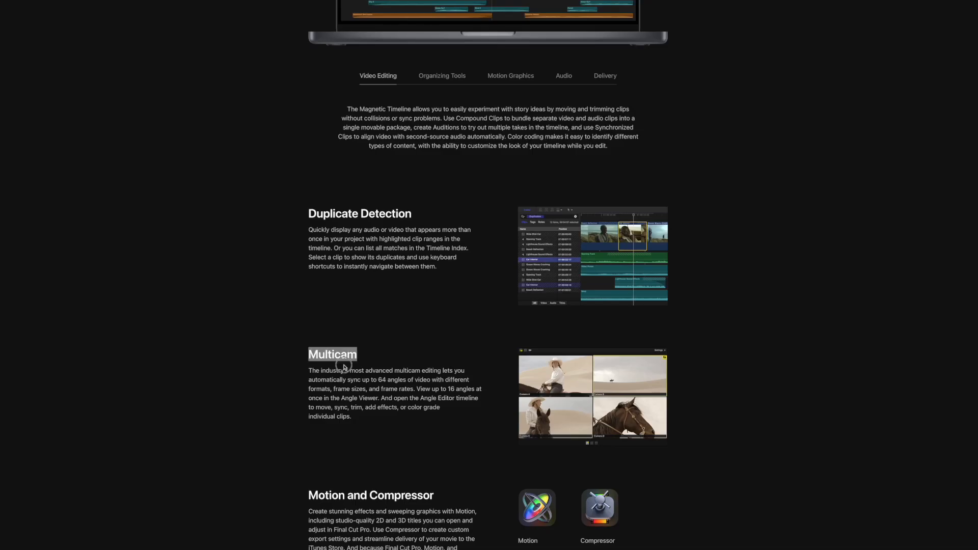
left_click_drag(343, 367, 427, 418)
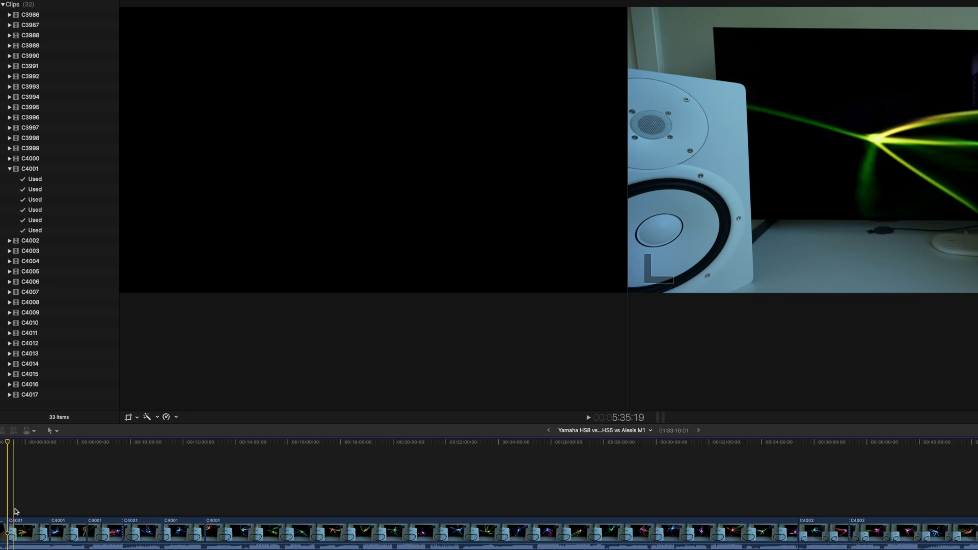
- Examine how the C4001, C4002 and C4007 clips for each speaker and track are arranged along the timeline
left_click(48, 516)
left_click(34, 532)
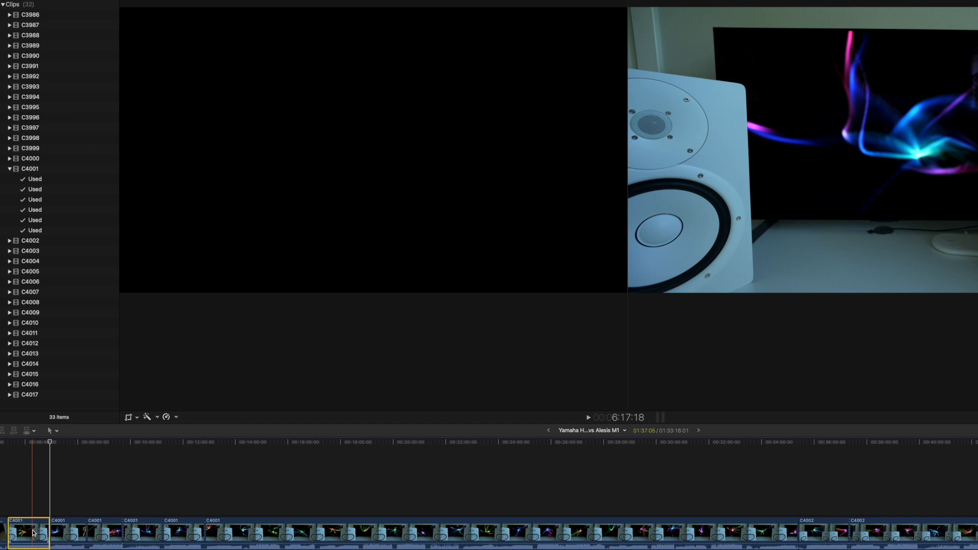
left_click(64, 533)
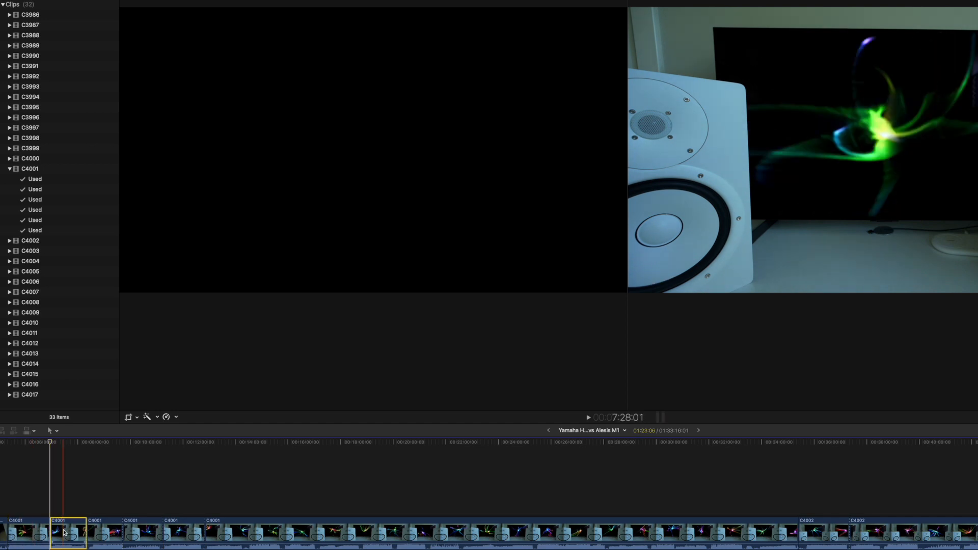
left_click(98, 529)
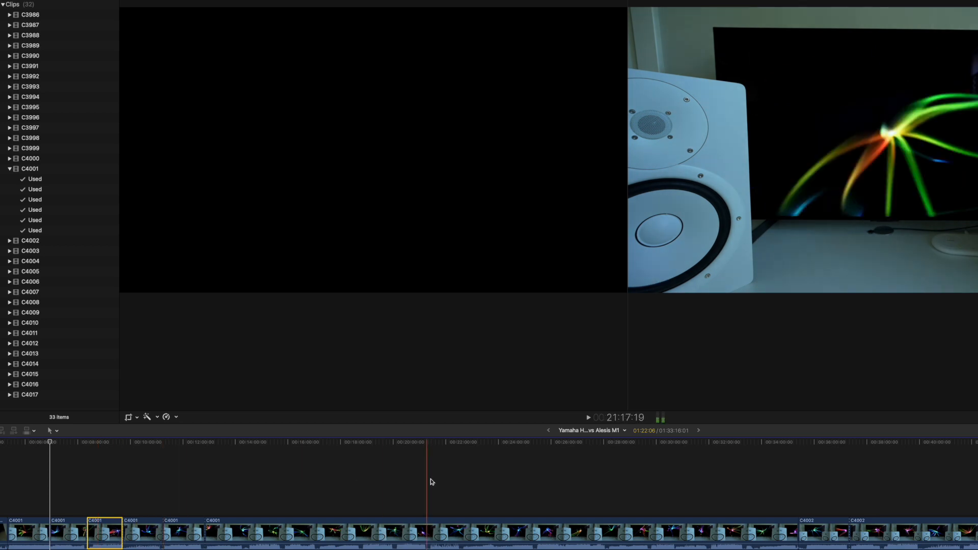
left_click(808, 530)
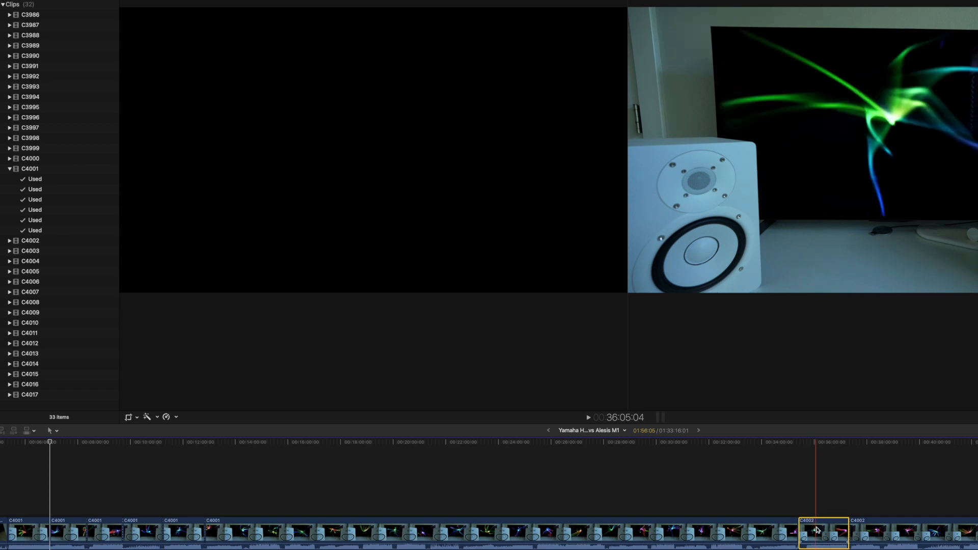
scroll(816, 529, "right", 15)
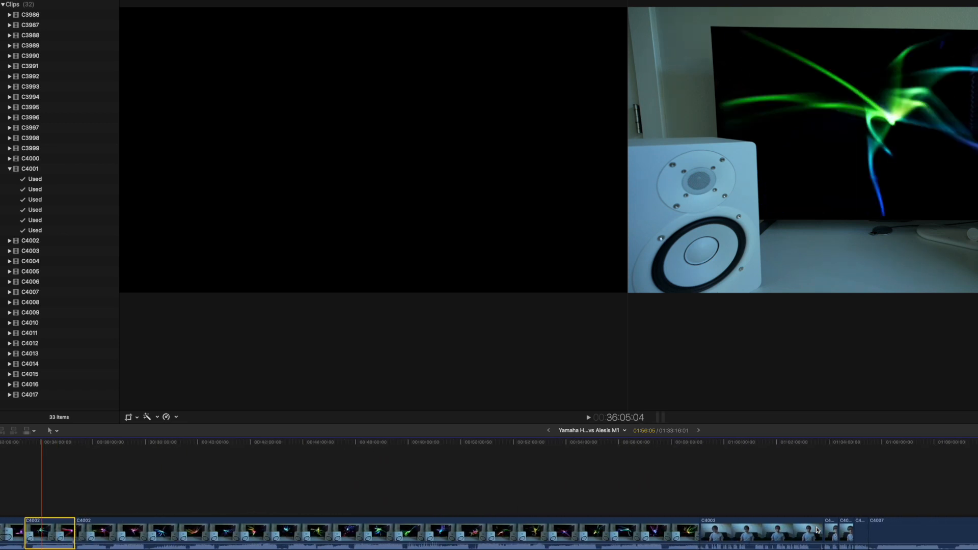
scroll(816, 529, "right", 5)
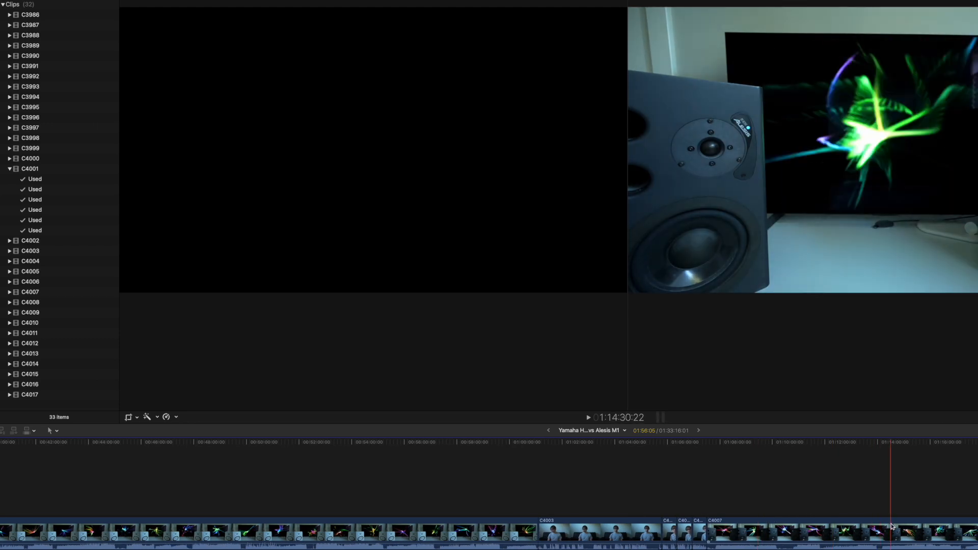
scroll(892, 526, "left", 18)
scroll(891, 526, "left", 4)
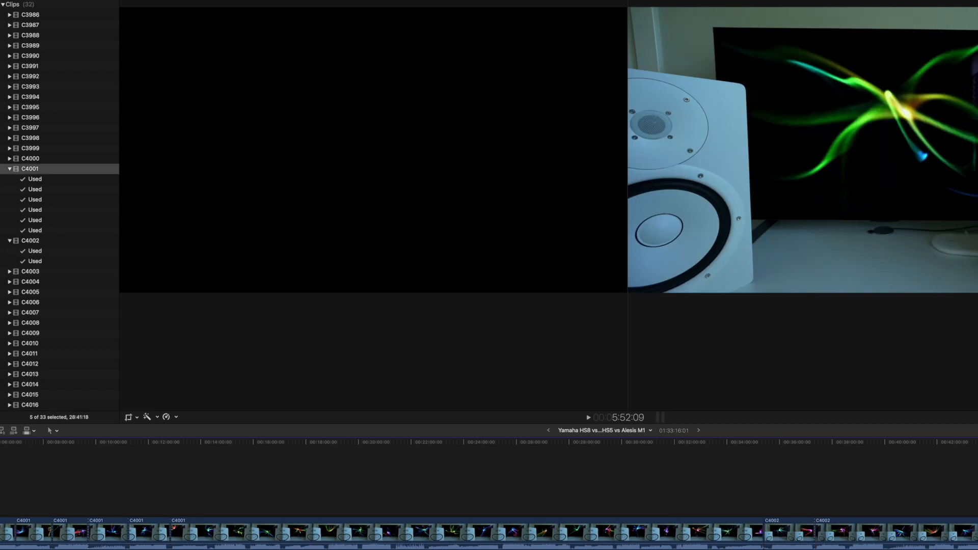
- Create a multicam clip named "track 1 multicam" from the first used ranges of C4001 and C4002, with audio synchronization enabled
left_click(34, 181)
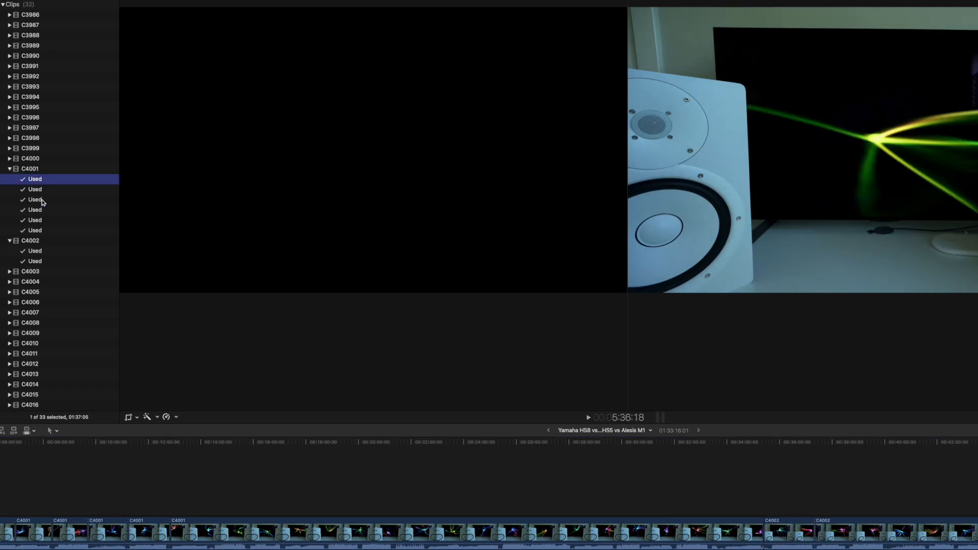
left_click(37, 251, "super")
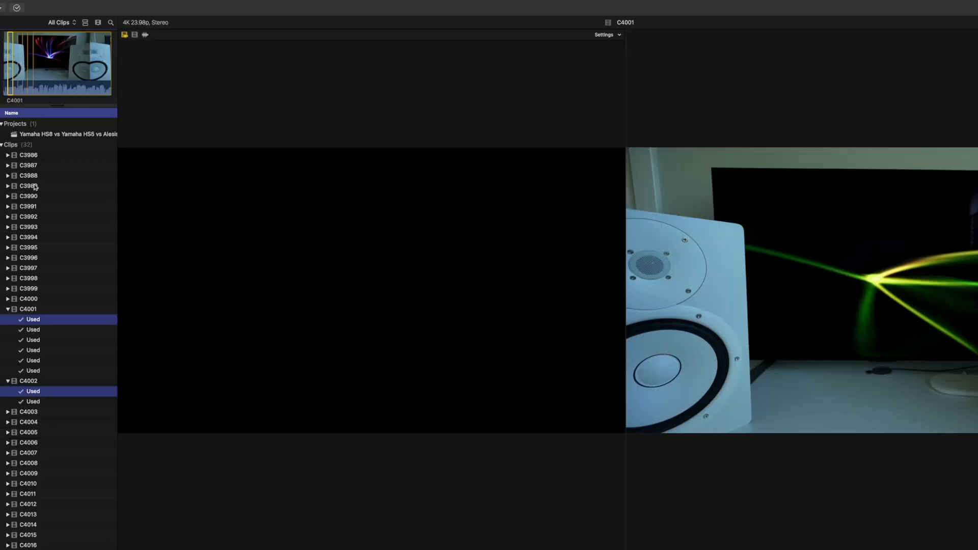
left_click(8, 4)
mouse_move(105, 17)
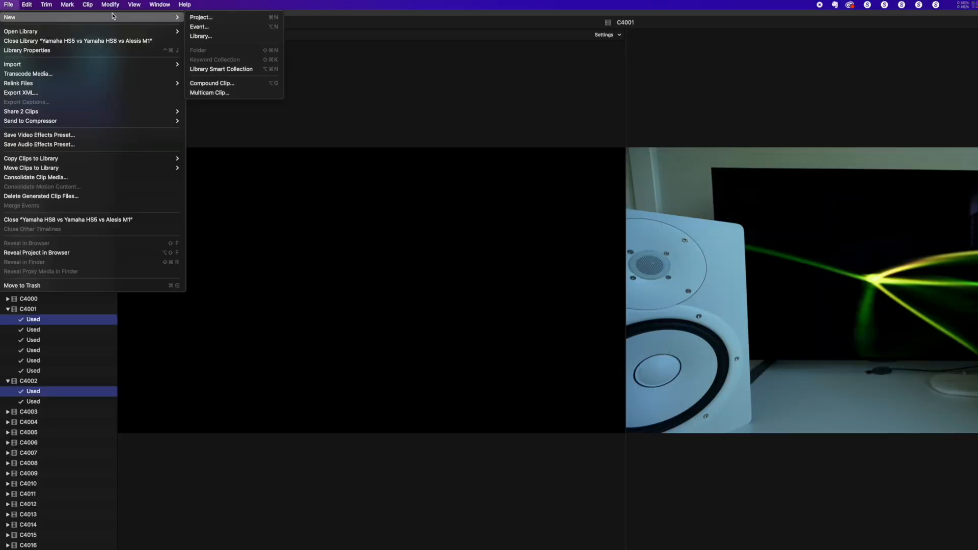
left_click(207, 92)
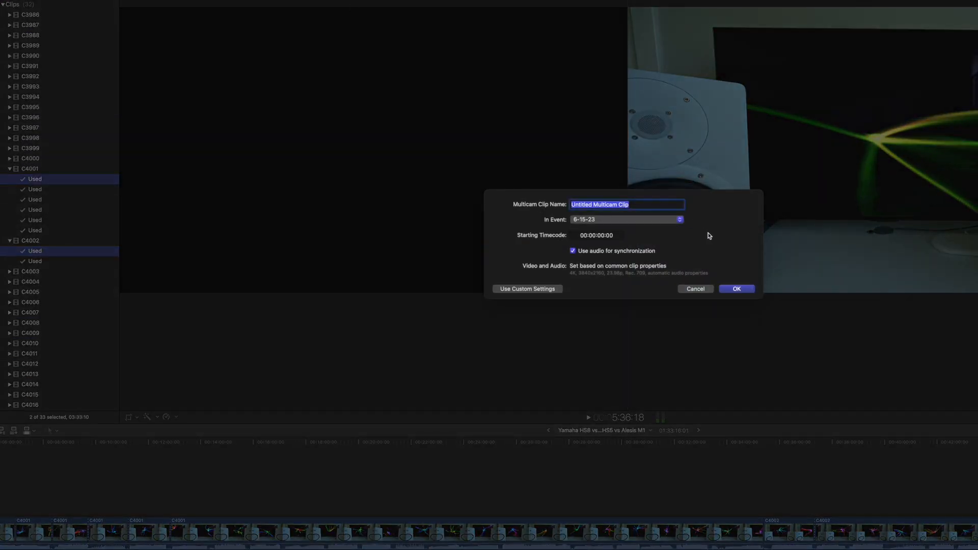
type("track 1 multicam")
left_click(737, 289)
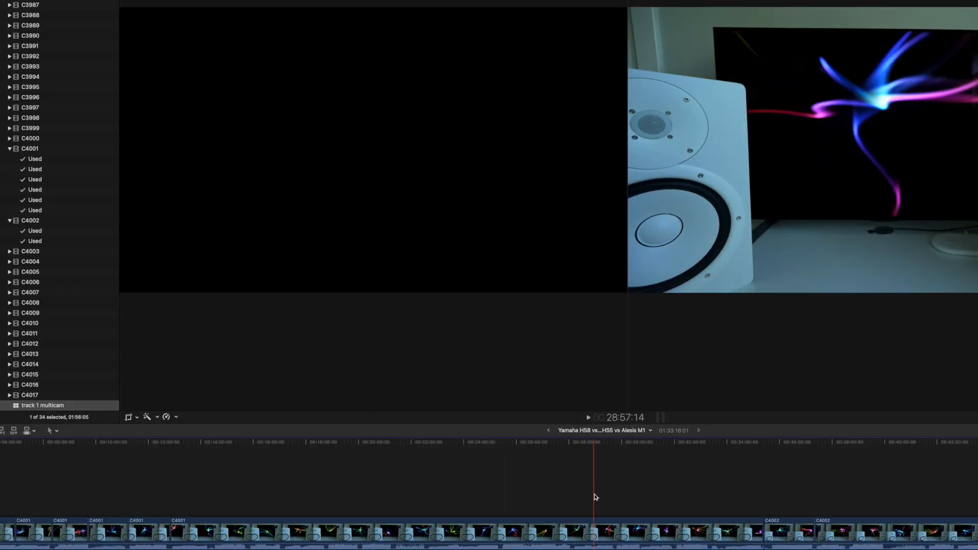
- Add the track 1 multicam clip to the end of the timeline and place the playhead at 1:33:36:06 within it
left_click(438, 484)
left_click_drag(41, 407, 489, 527)
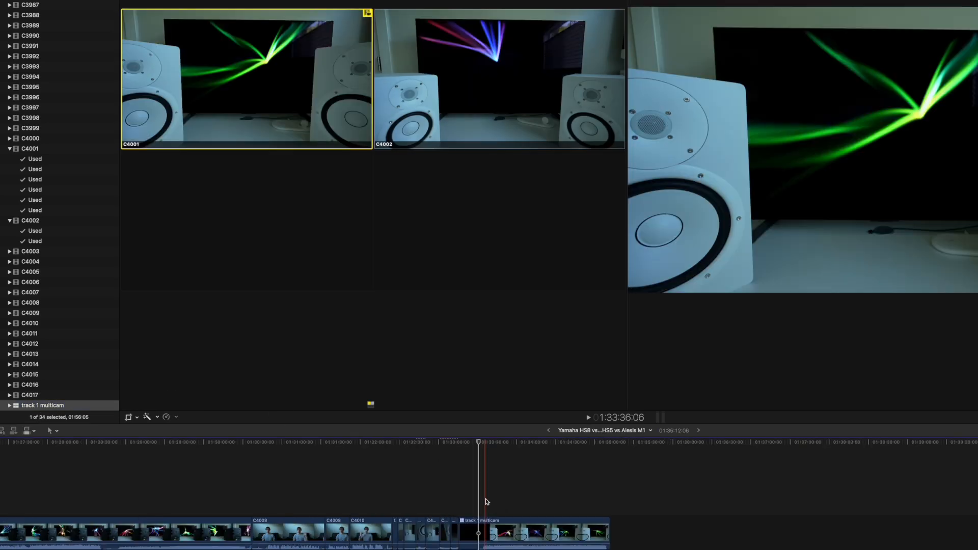
left_click(485, 499)
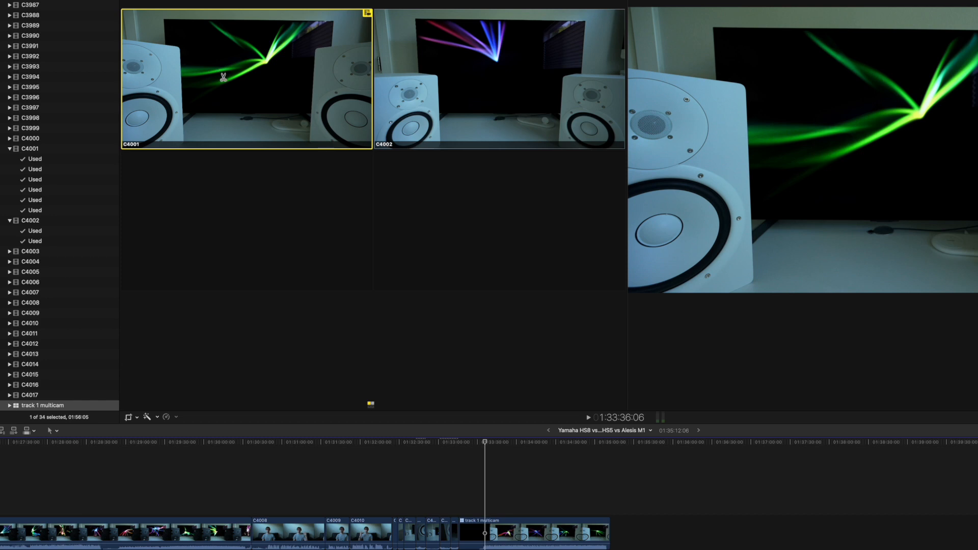
- Cut the multicam clip to angle C4001, play it while switching angles to C4002, C4001 and C4002, and stop playback
left_click(254, 80)
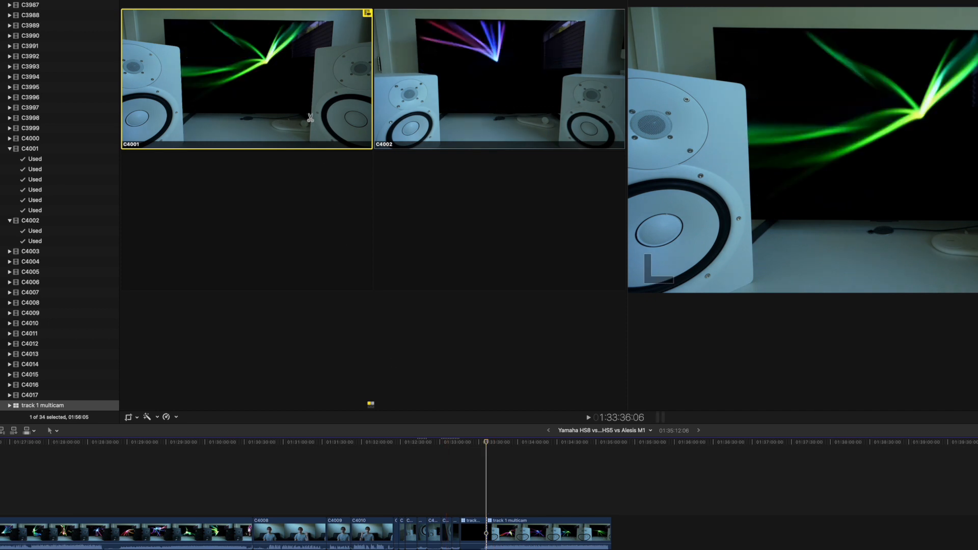
key("space")
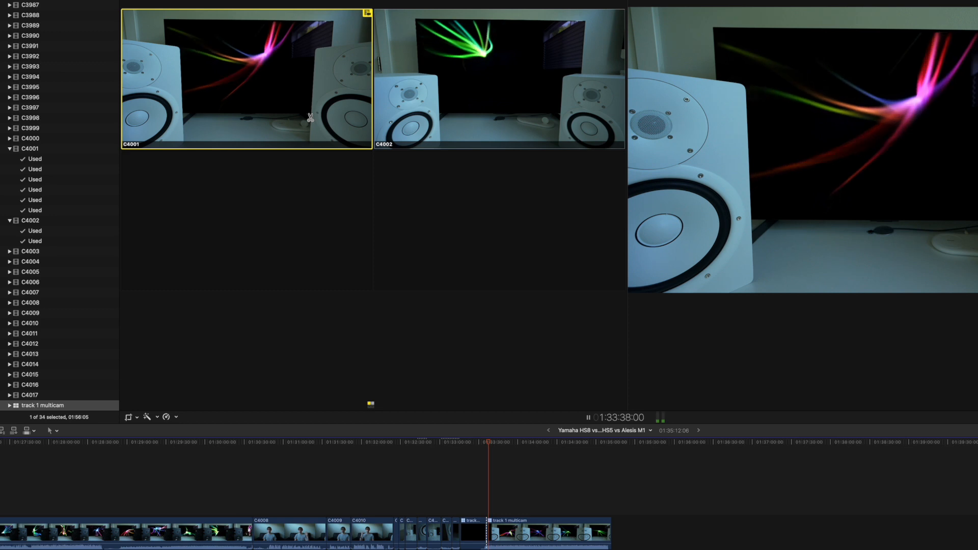
left_click(487, 97)
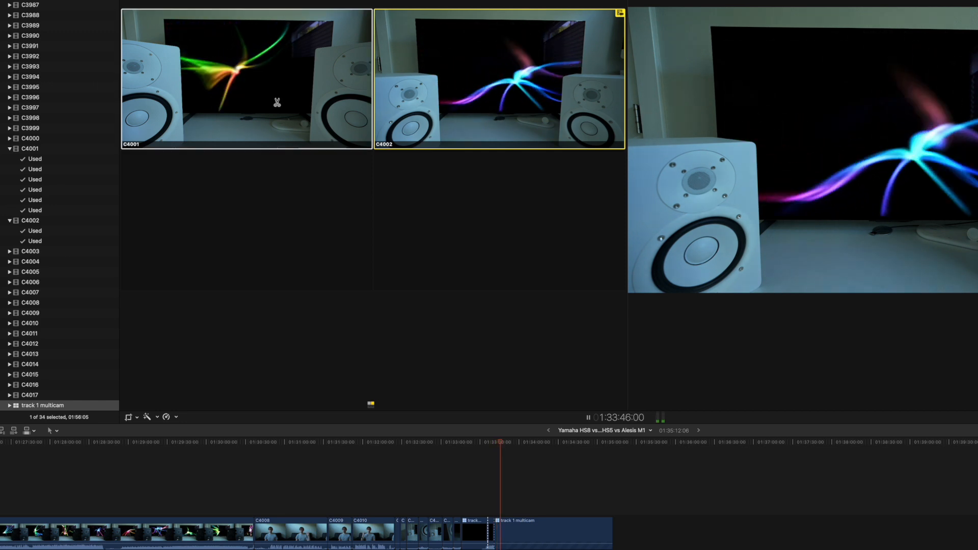
left_click(277, 103)
left_click(467, 95)
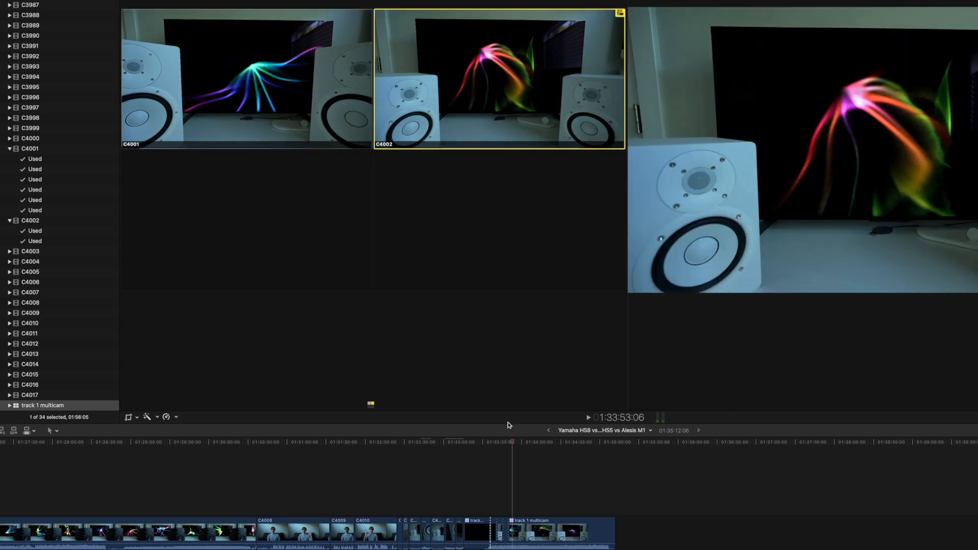
key("space")
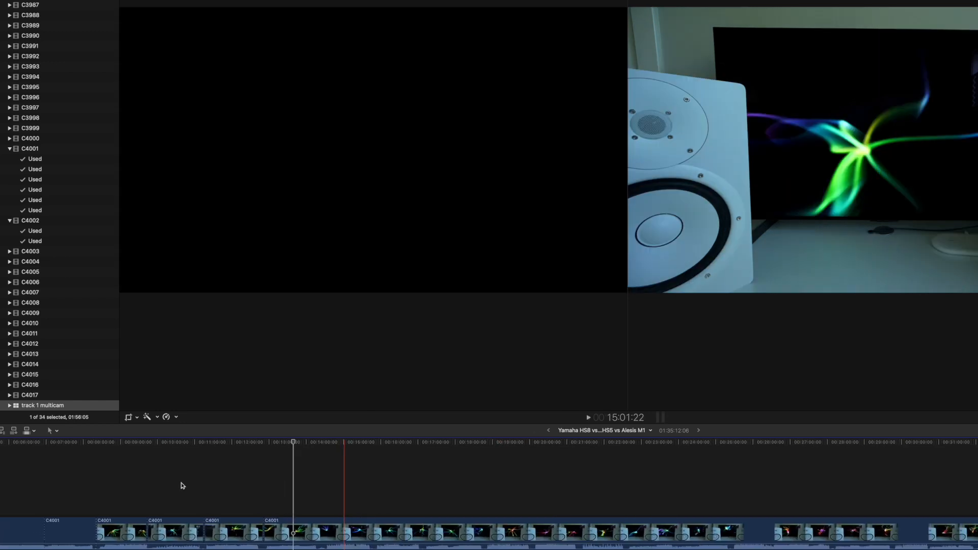
left_click(75, 531)
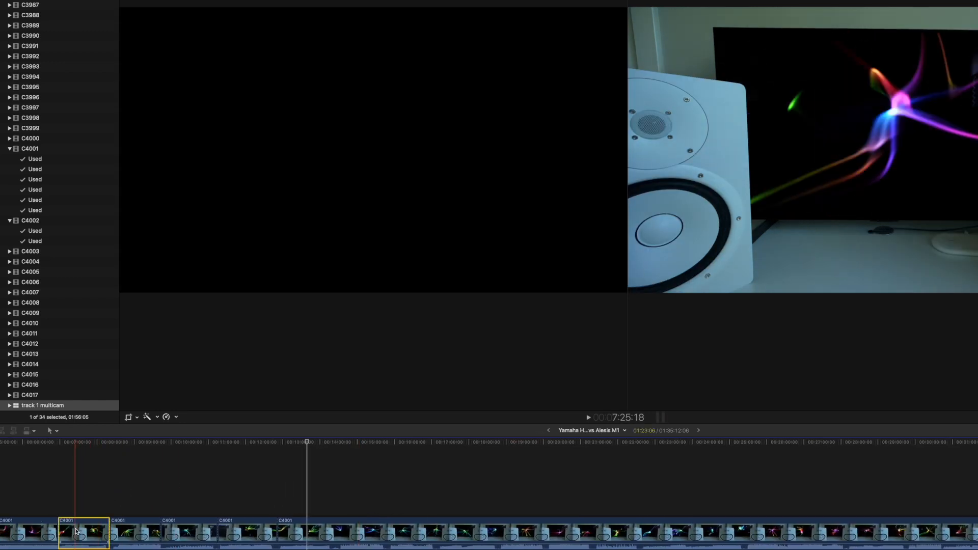
left_click(134, 531)
left_click(171, 529)
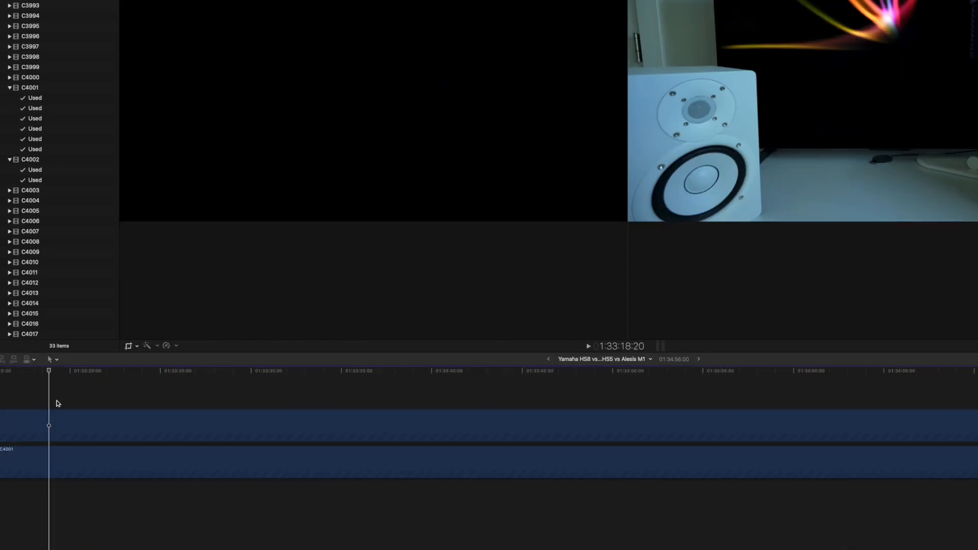
- Fine-align the upper clip's audio waveform with the C4001 clip beneath at frame level, nudging it forward one frame
key("super+equal")
key("super+equal")
key("super+equal")
left_click(63, 426)
key("period")
key("super+equal")
key("super+equal")
key("super+equal")
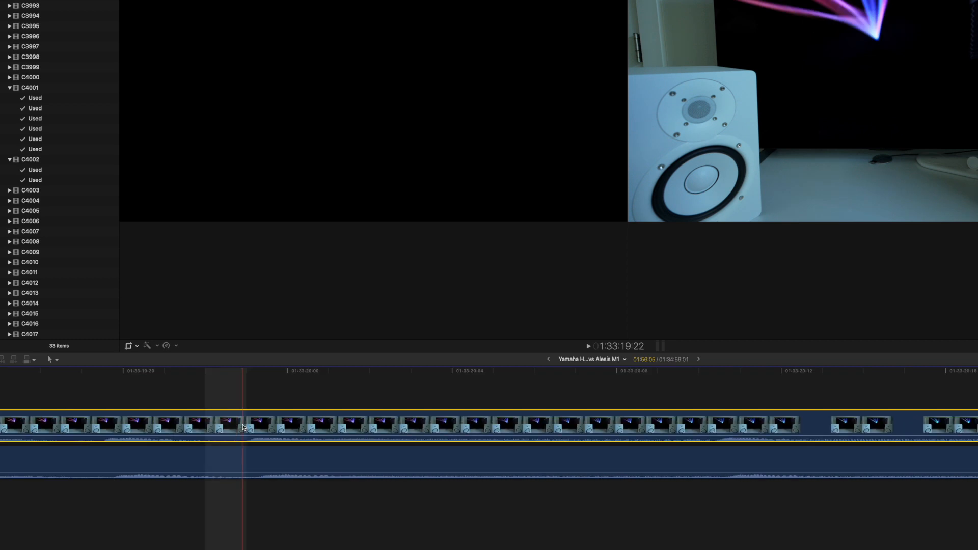